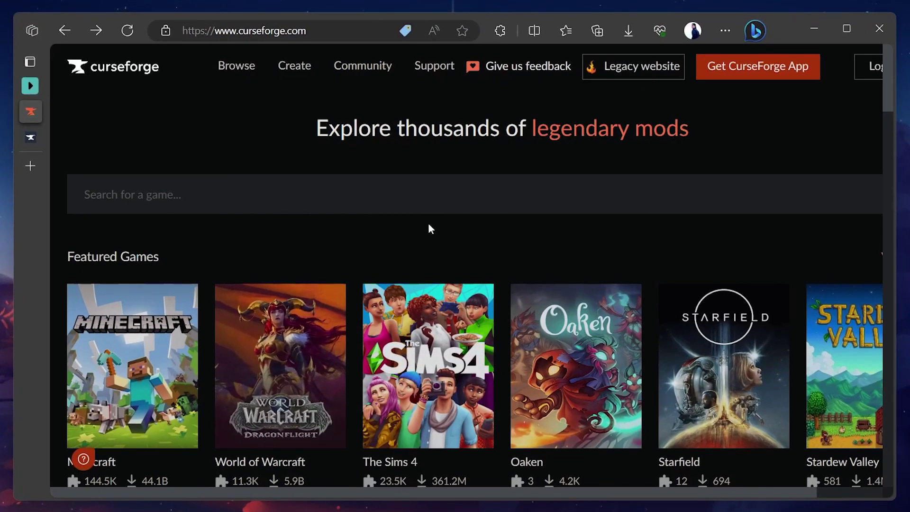
# Open the Map Atlases [Forge] mod page from Minecraft's Latest Mods list
pyautogui.click(356, 199)
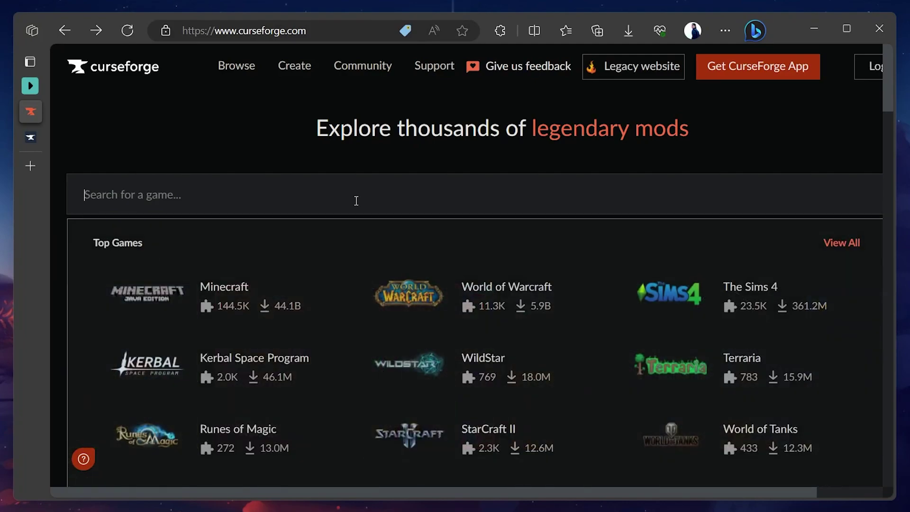
pyautogui.click(291, 125)
pyautogui.click(182, 335)
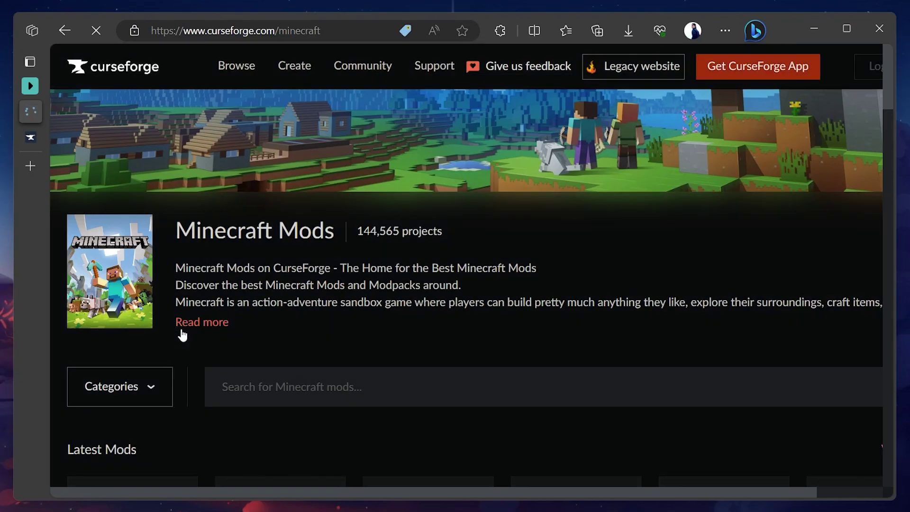
pyautogui.scroll(-3, 182, 334)
pyautogui.scroll(-3, 182, 334)
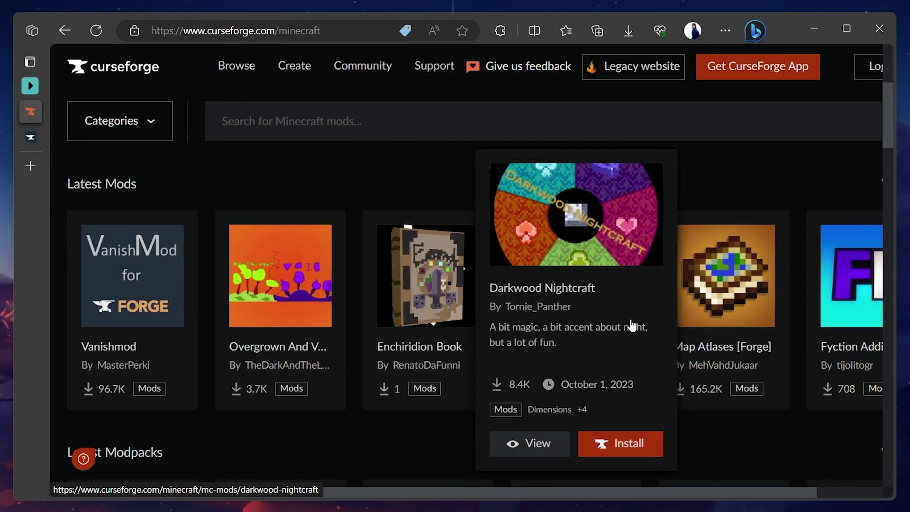
pyautogui.click(689, 322)
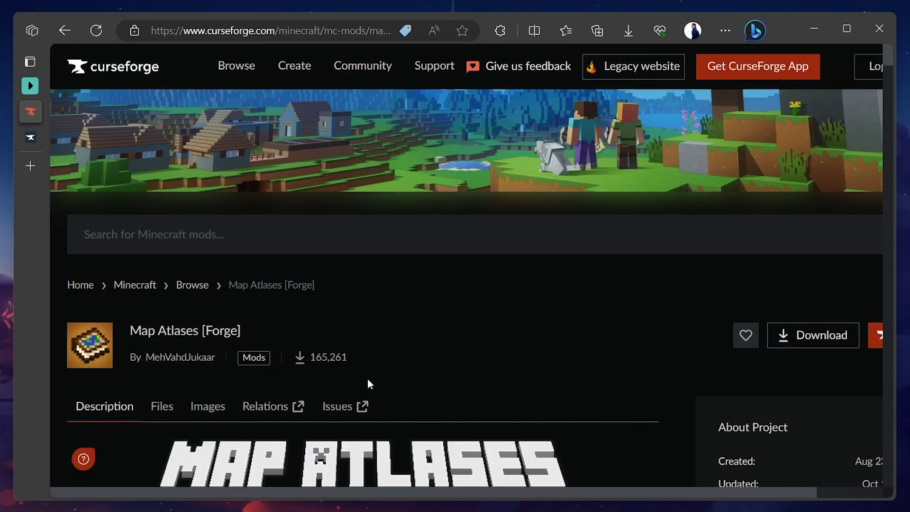
# Show the Map Atlases files list filtered to the Forge mod loader
pyautogui.click(169, 407)
pyautogui.scroll(-5, 169, 406)
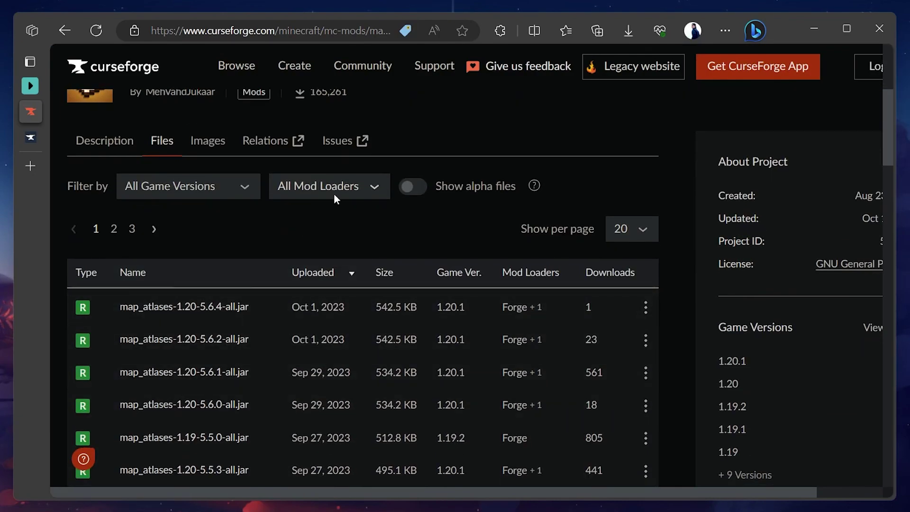
pyautogui.click(335, 198)
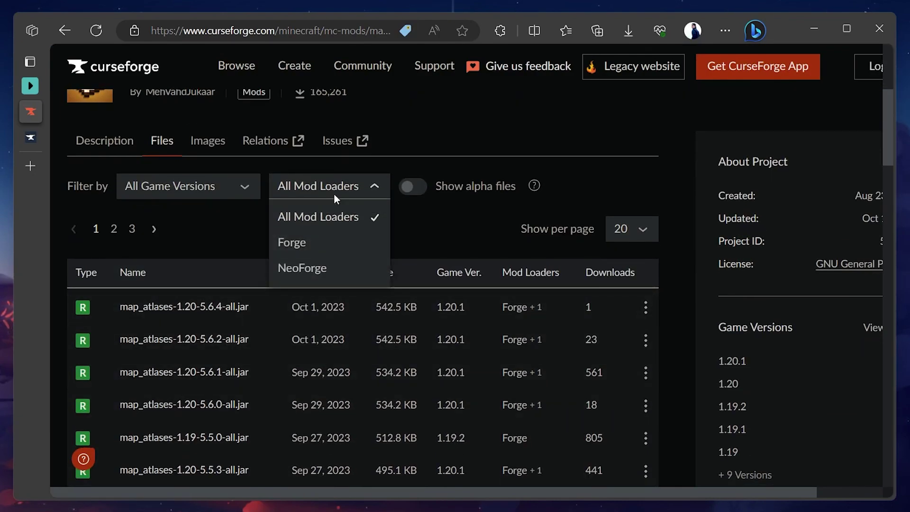
pyautogui.click(334, 246)
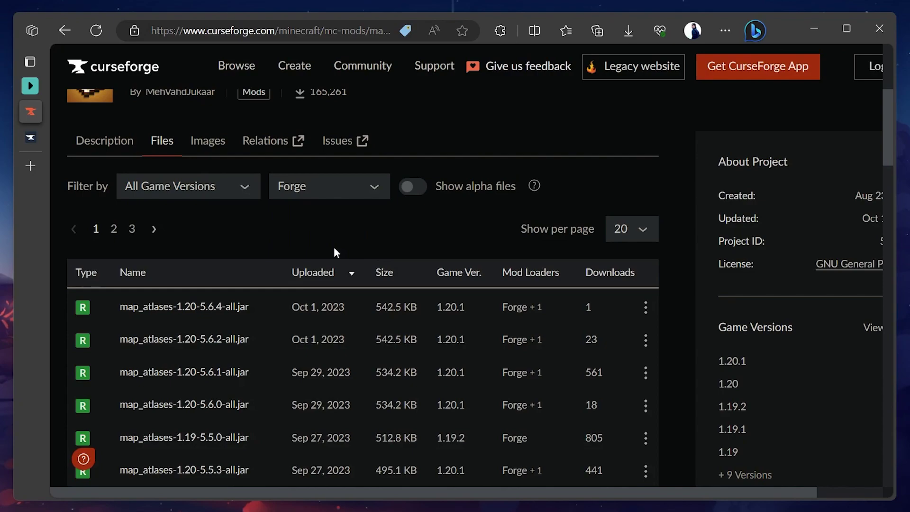
pyautogui.scroll(-3, 334, 247)
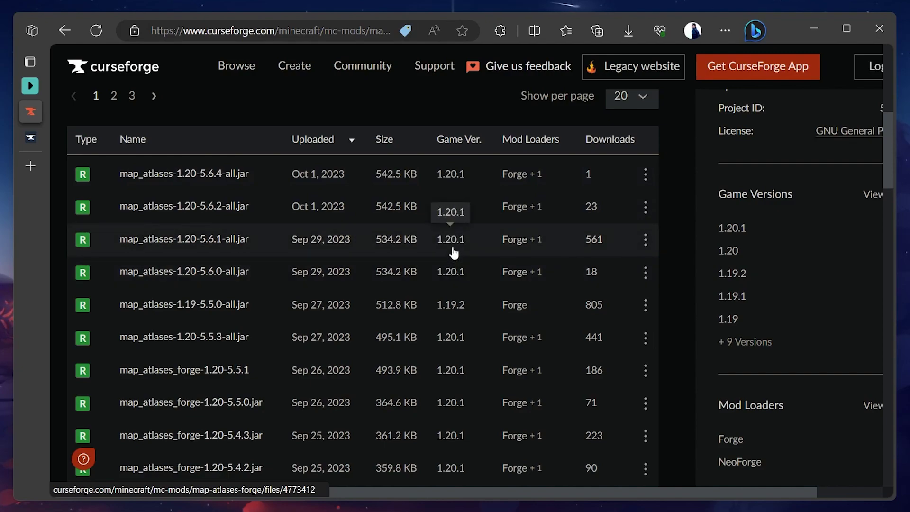
# Download map_atlases-1.20-5.6.1-all.jar and keep it despite Edge's download warning
pyautogui.click(645, 241)
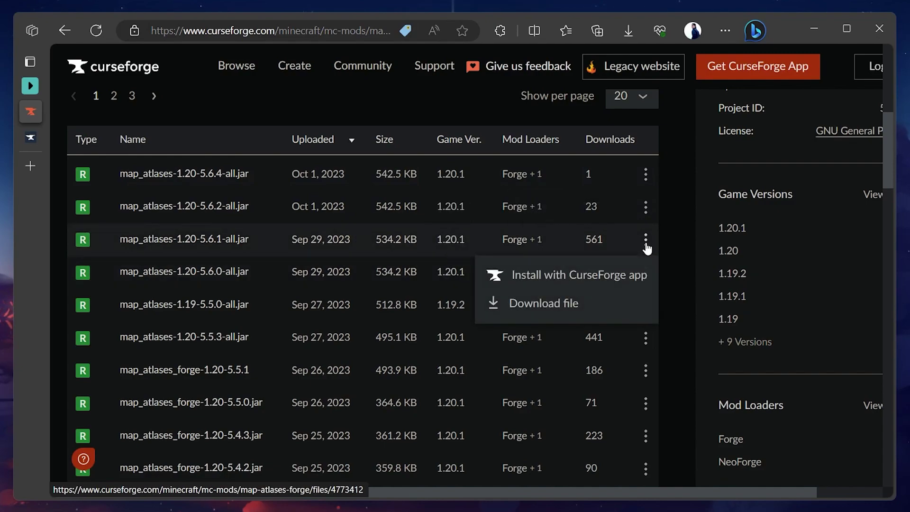
pyautogui.click(555, 305)
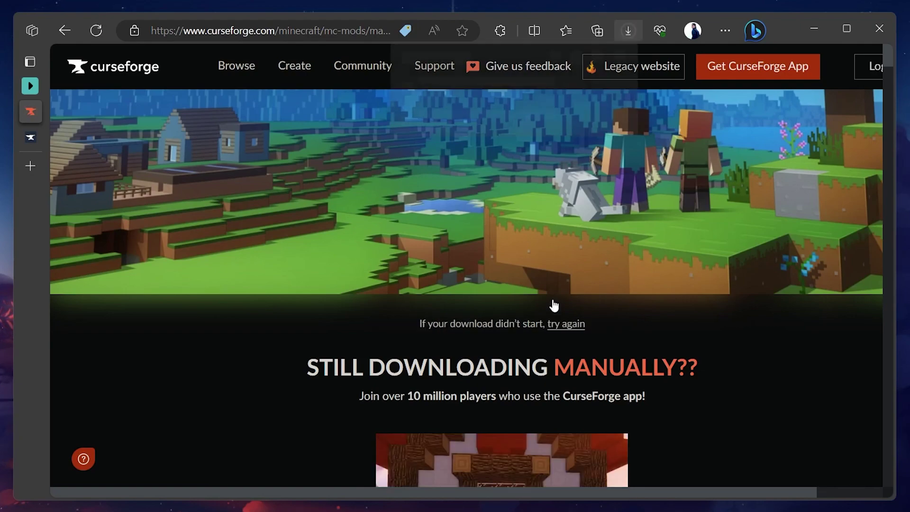
pyautogui.click(476, 122)
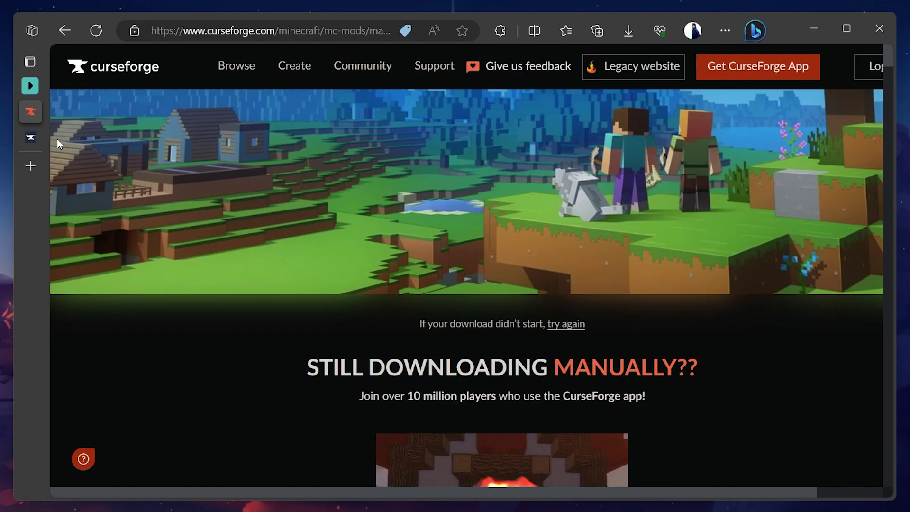
# Download the recommended Forge 1.20.1-47.2.0 installer, then bring up the Downloads folder
pyautogui.click(34, 139)
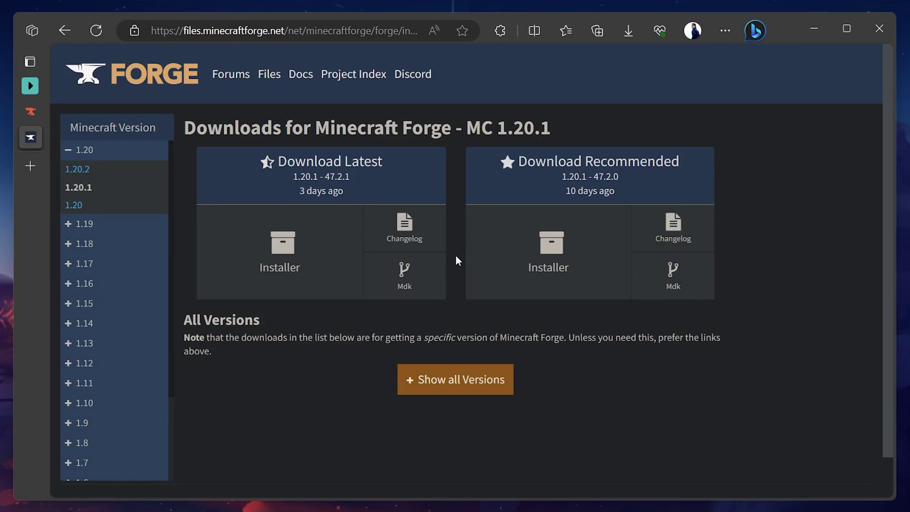
pyautogui.click(546, 274)
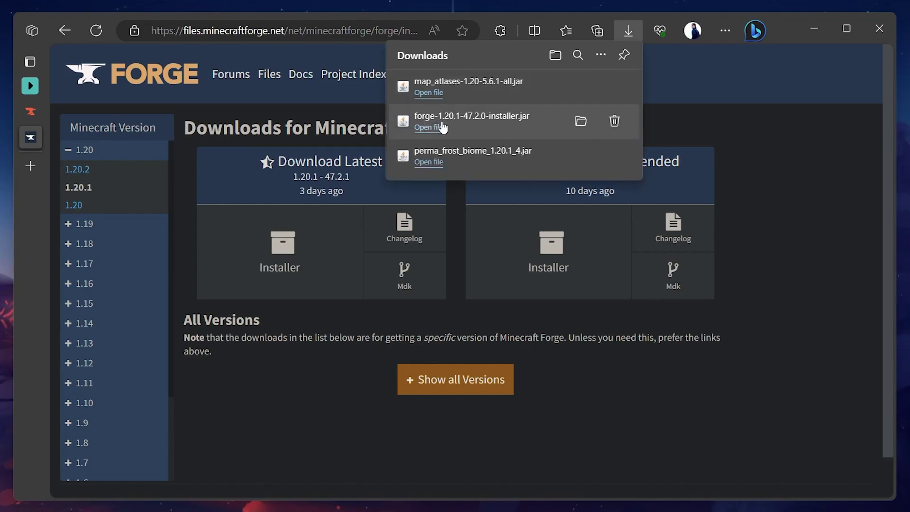
pyautogui.click(659, 124)
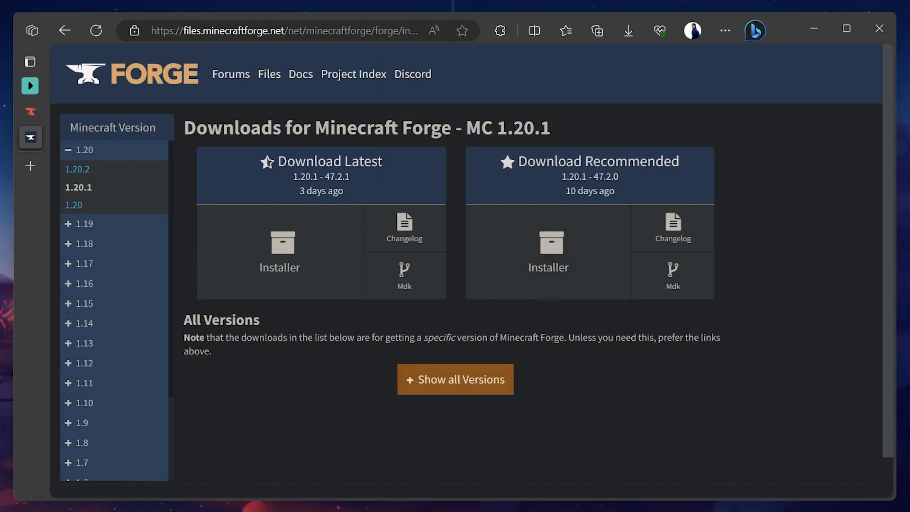
pyautogui.click(274, 510)
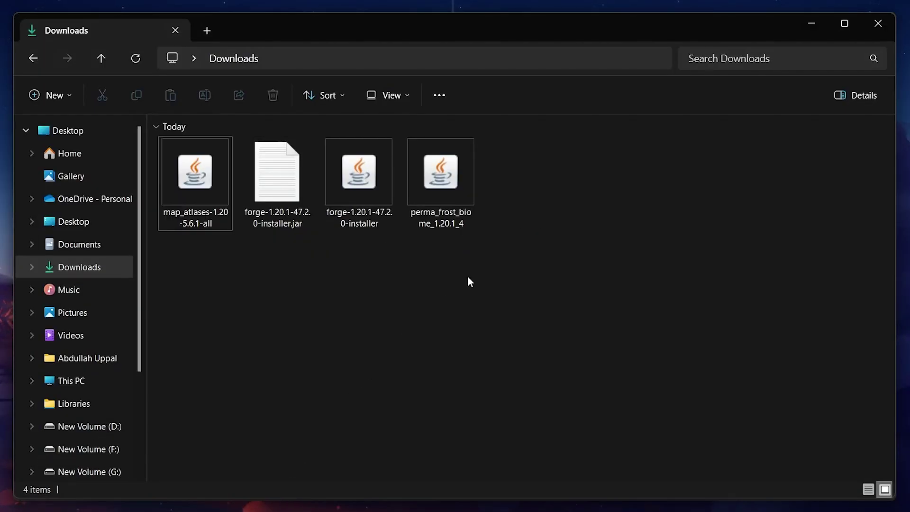
# Delete perma_frost_biome and install the Forge 1.20.1-47.2.0 client with the installer
pyautogui.click(458, 210)
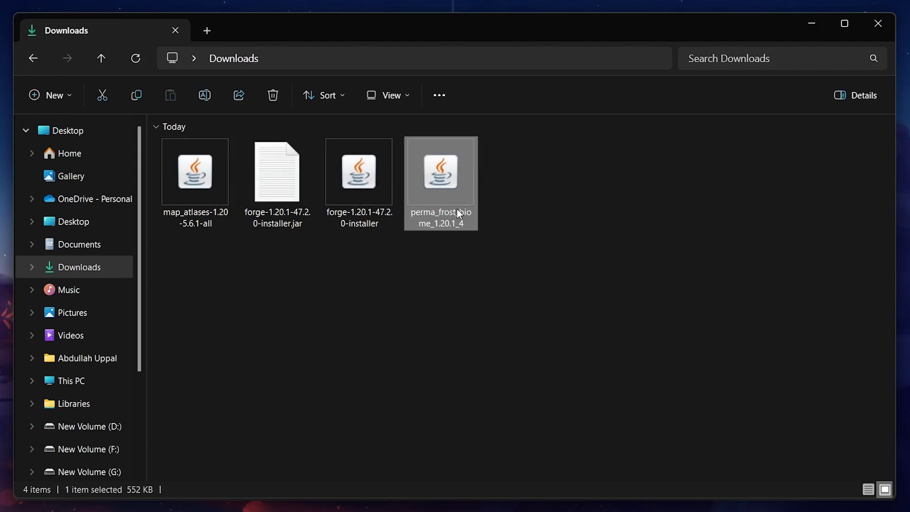
pyautogui.press('Delete')
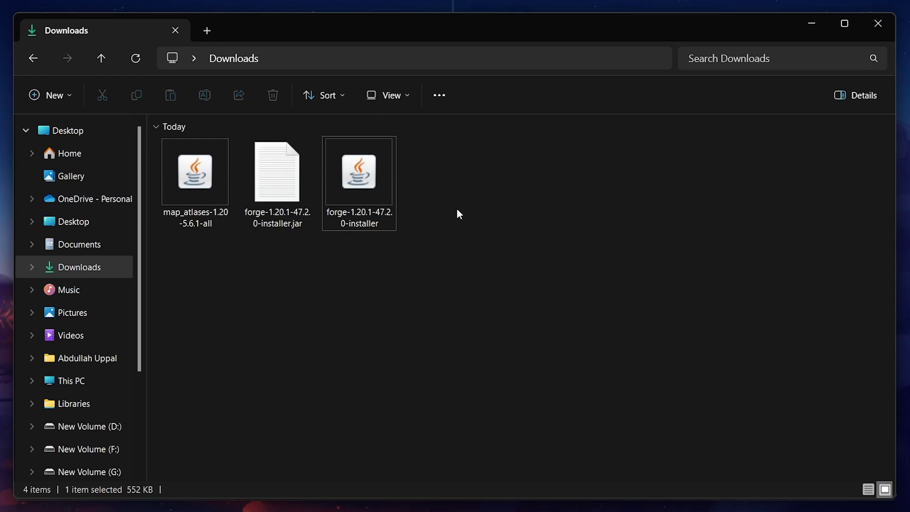
pyautogui.click(377, 194)
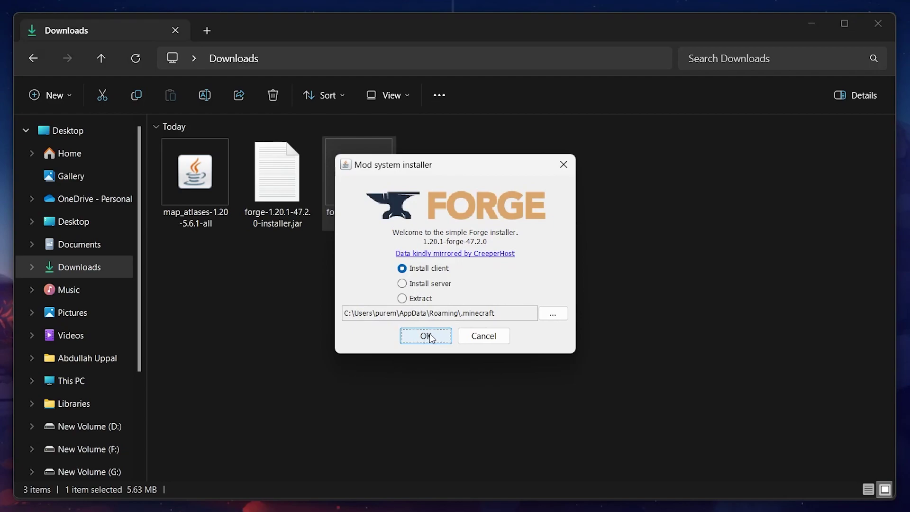
pyautogui.click(566, 168)
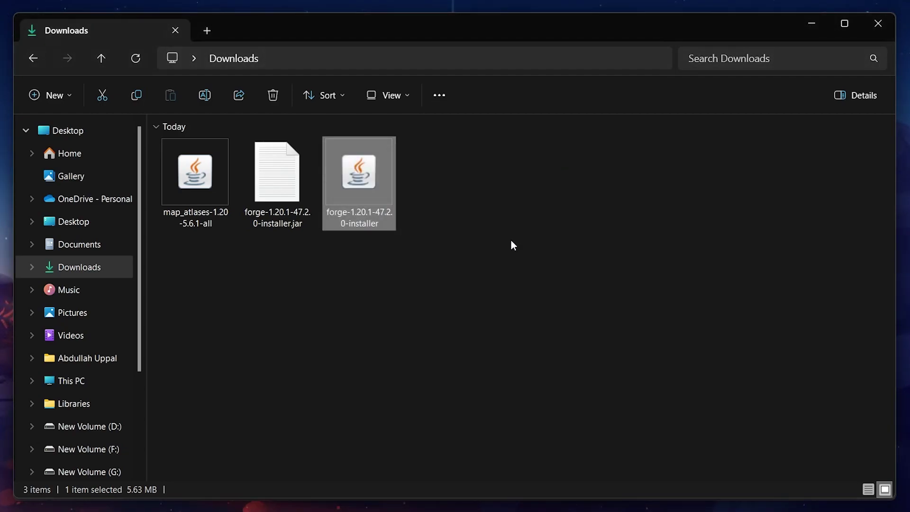
# Cut the map_atlases-1.20-5.6.1-all jar from Downloads
pyautogui.click(485, 263)
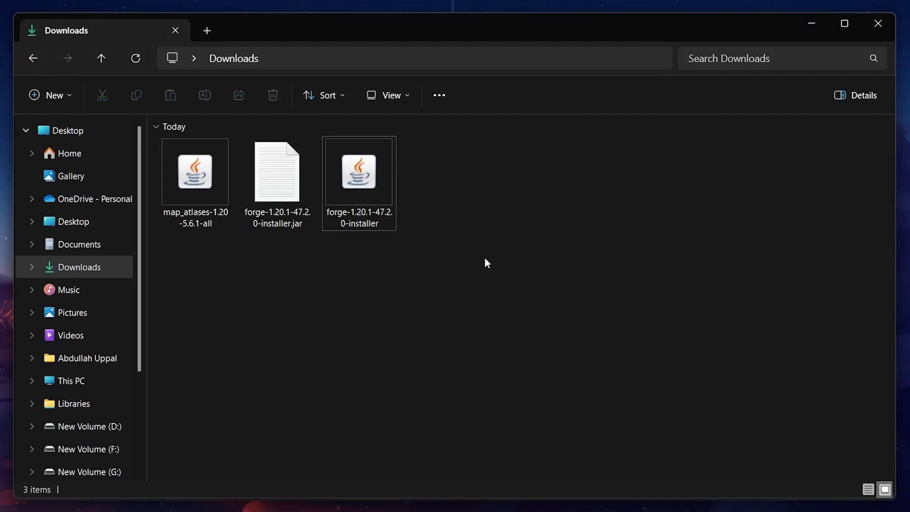
pyautogui.click(198, 204)
pyautogui.hotkey('ctrl', 'x')
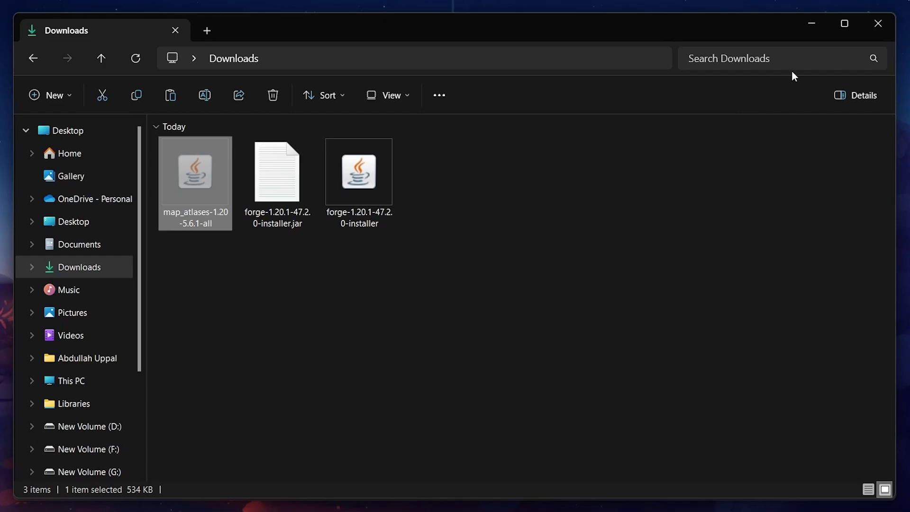
# Paste the jar into the %appdata% .minecraft mods folder
pyautogui.click(878, 26)
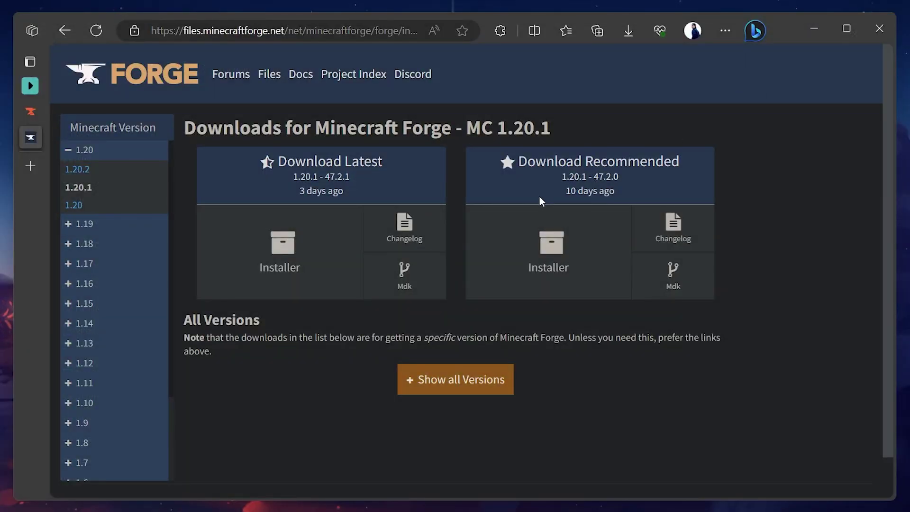
pyautogui.press('super+d')
pyautogui.press('super')
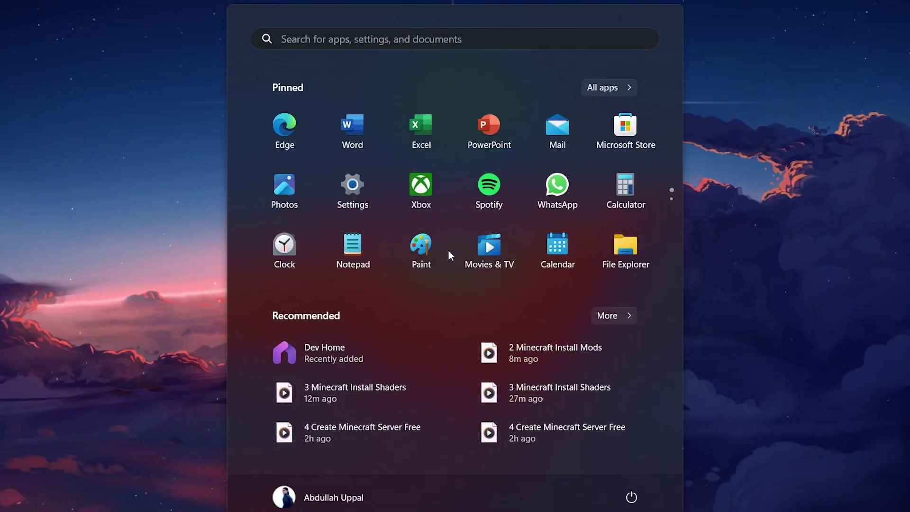
pyautogui.write('%appdat')
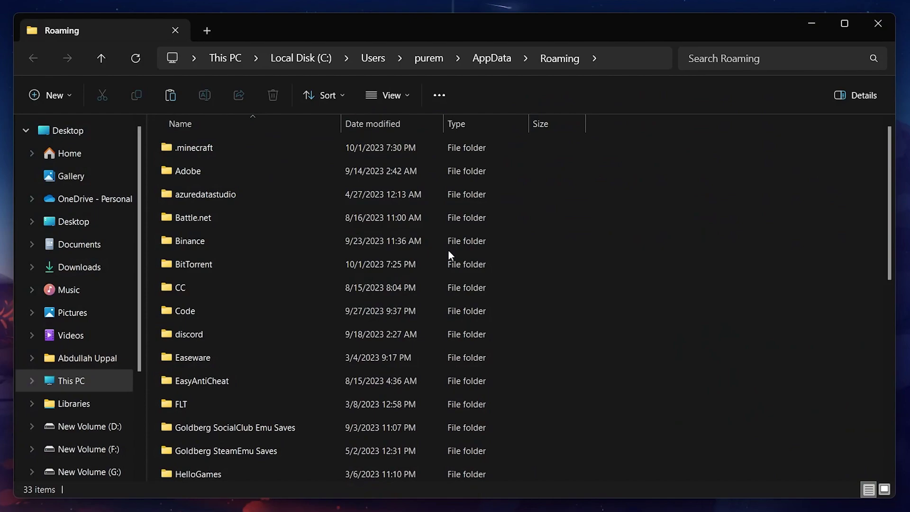
pyautogui.doubleClick(263, 152)
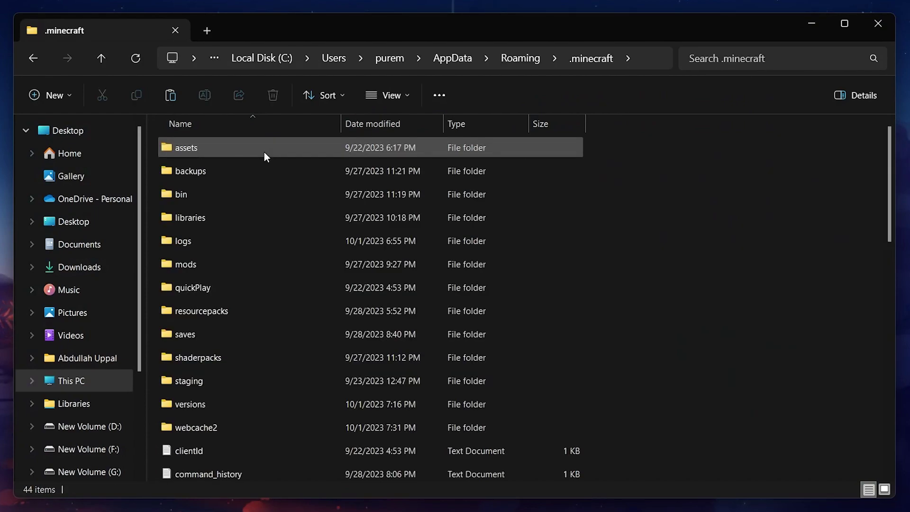
pyautogui.doubleClick(179, 269)
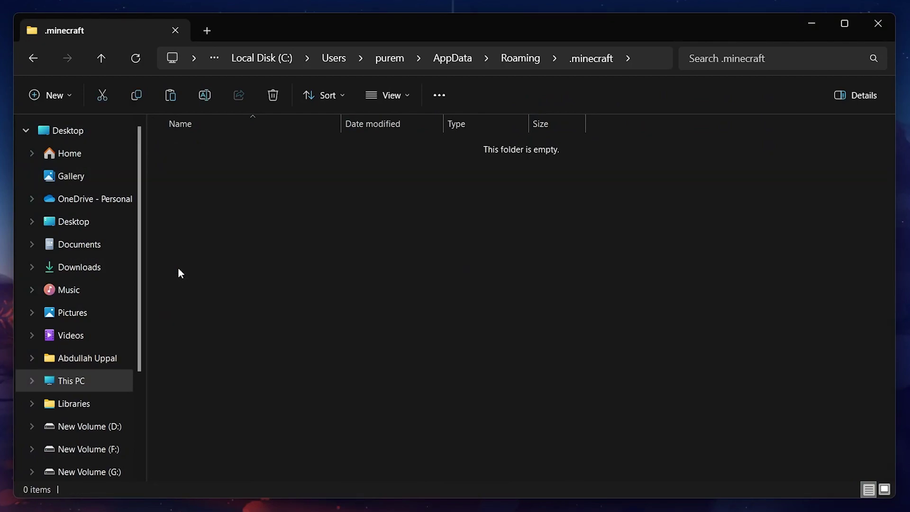
pyautogui.hotkey('ctrl', 'v')
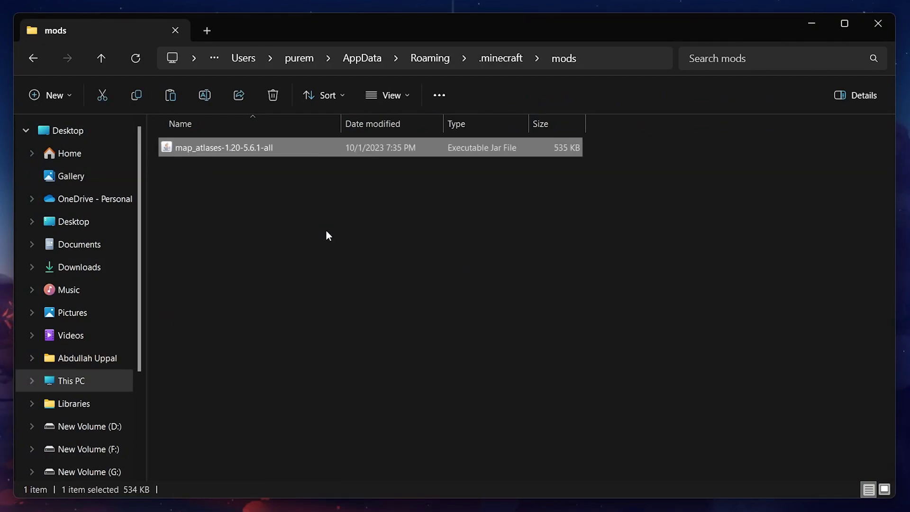
pyautogui.click(327, 232)
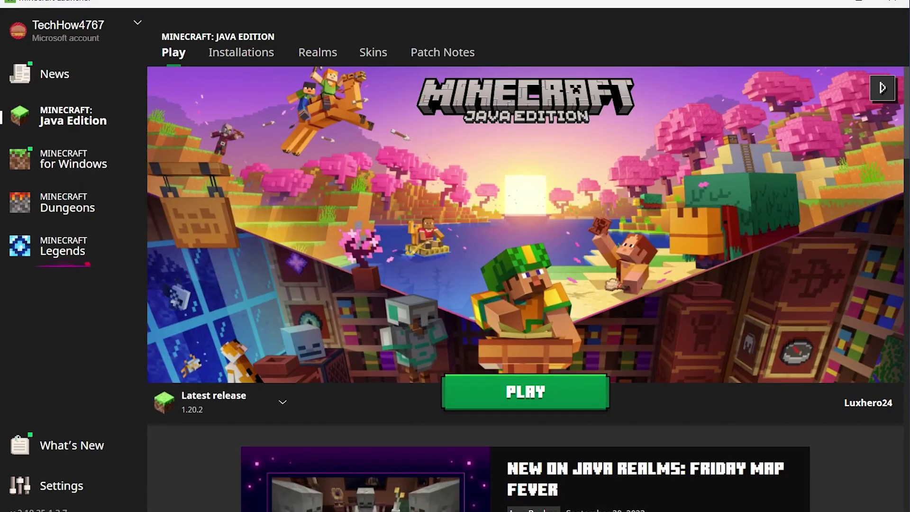
# Select the forge 1.20.1-forge-47.2.0 installation and launch the game
pyautogui.click(285, 407)
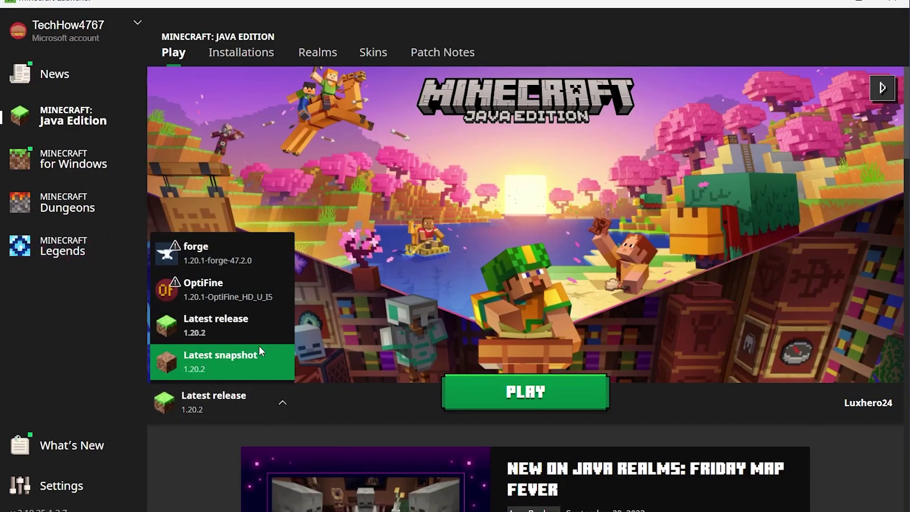
pyautogui.click(197, 255)
pyautogui.click(531, 398)
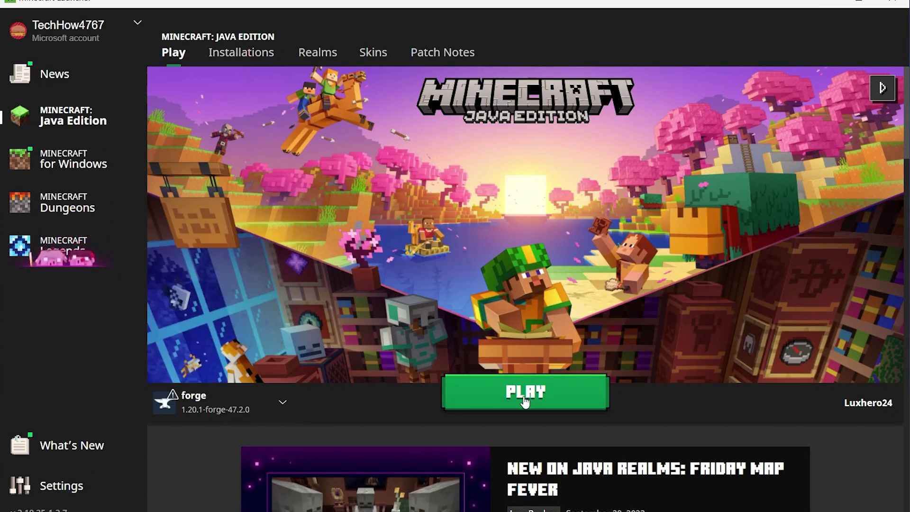